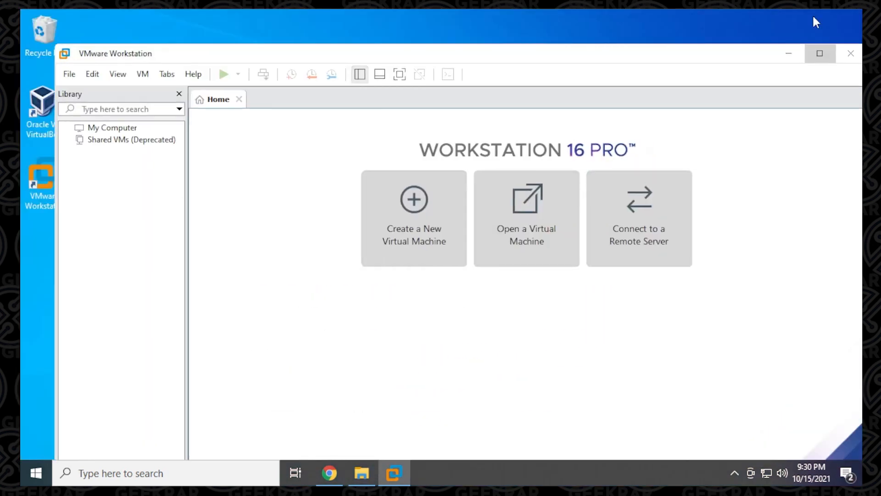
Step: Switch to Chrome and download the 64-bit VMware image from the Kali Linux virtual machines page
click(788, 53)
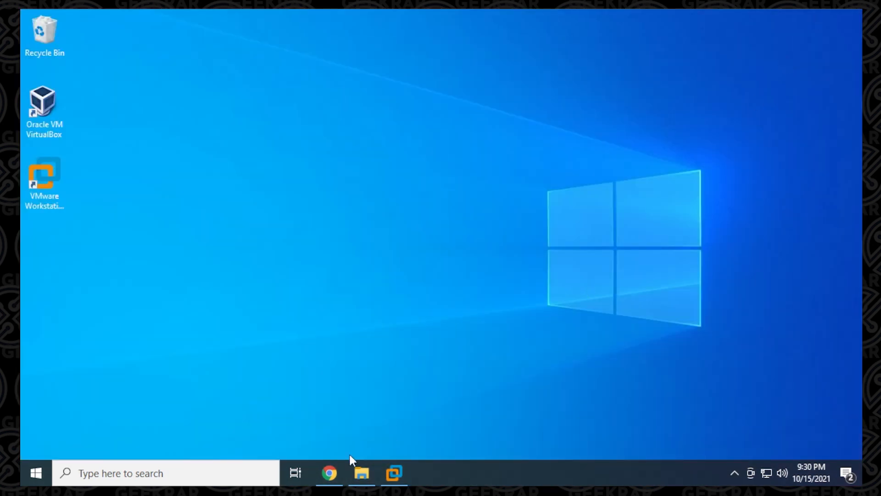
click(328, 472)
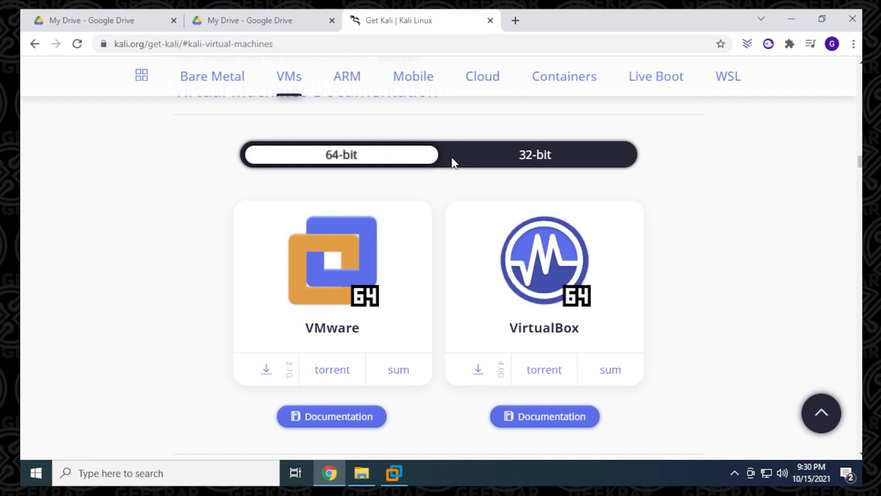
click(522, 155)
click(335, 154)
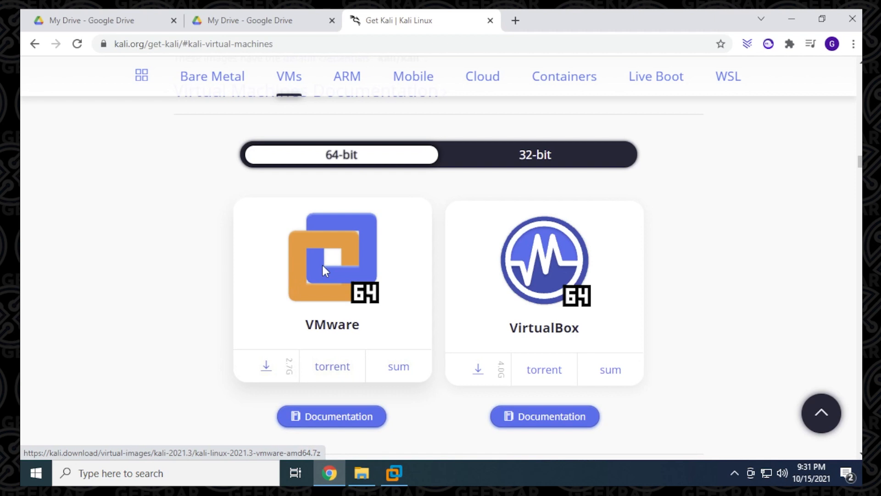
click(265, 366)
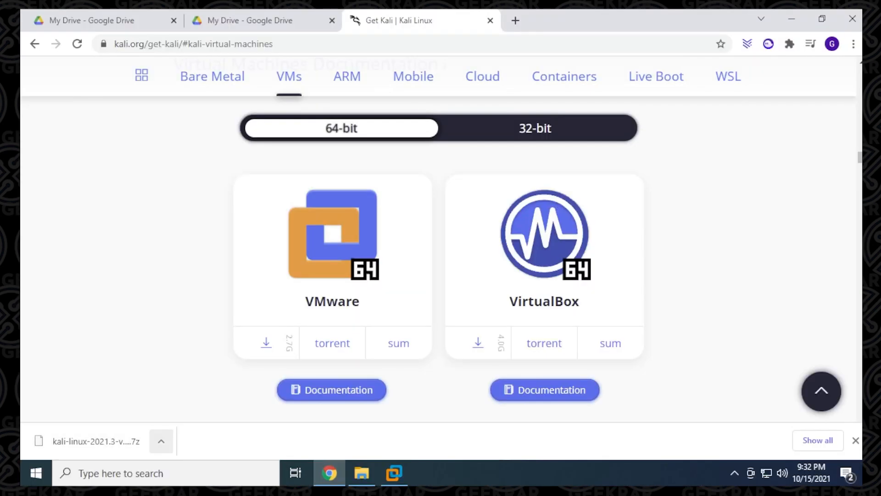
click(791, 19)
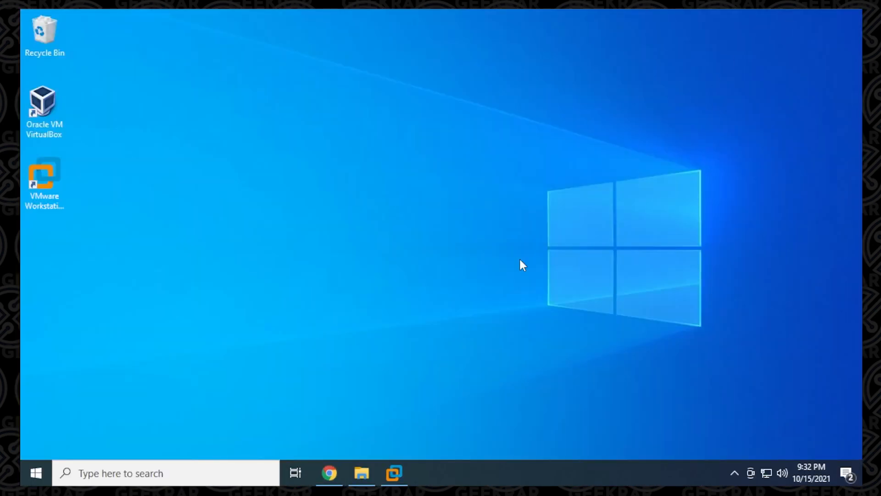
Step: In File Explorer, extract kali-linux-2021.3-vmware-amd64.7z into the Downloads folder with 7-Zip
click(362, 472)
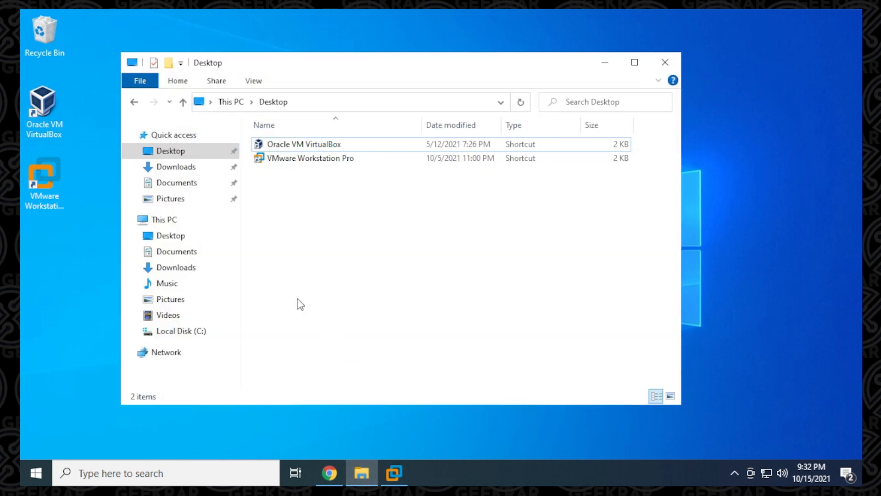
click(180, 171)
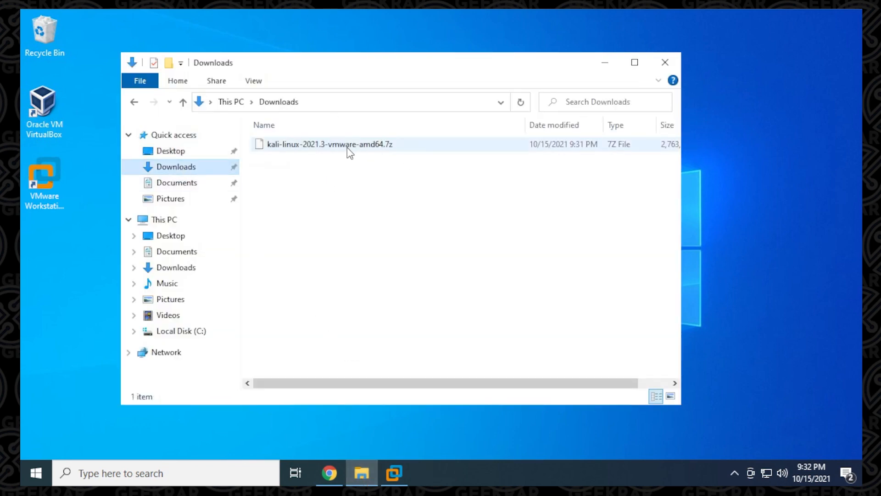
right_click(322, 146)
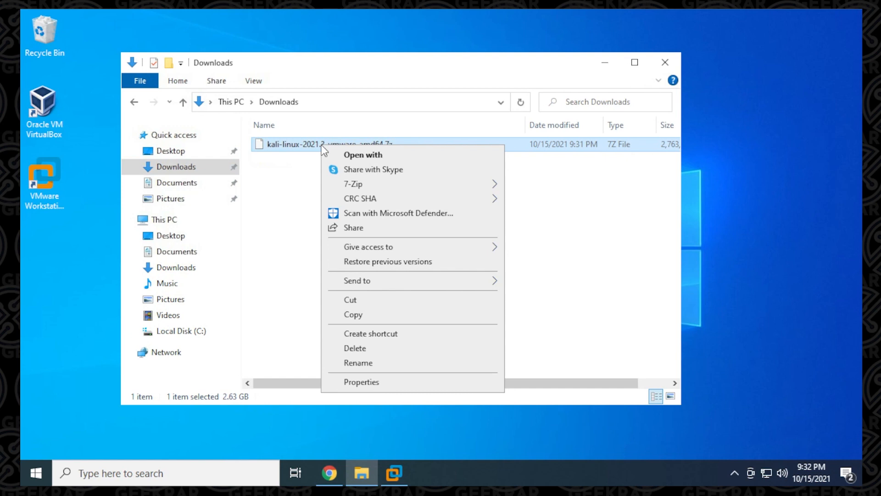
mouse_move(377, 186)
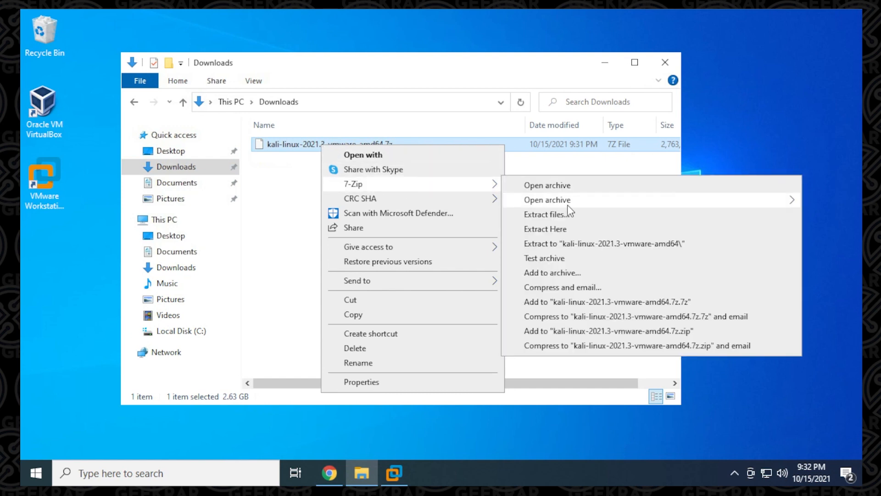
click(567, 227)
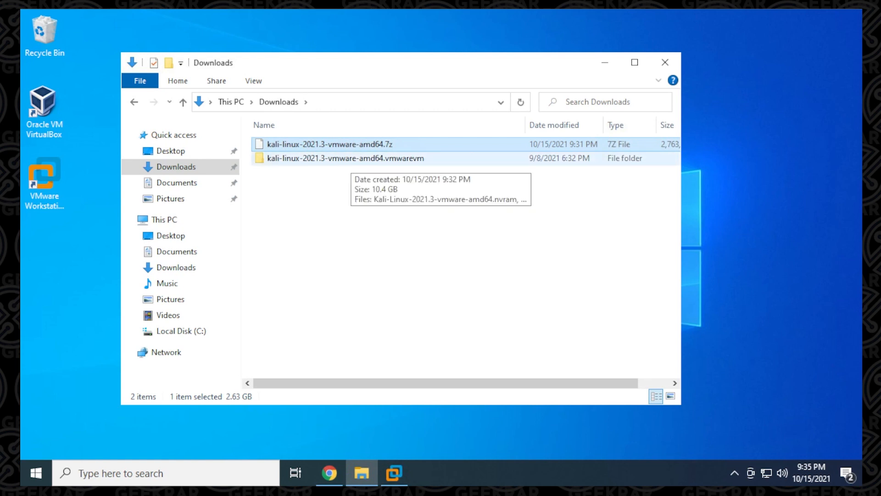
Step: Examine the files inside the extracted kali-linux-2021.3-vmware-amd64.vmwarevm folder and check the folder's size in its properties
double_click(351, 159)
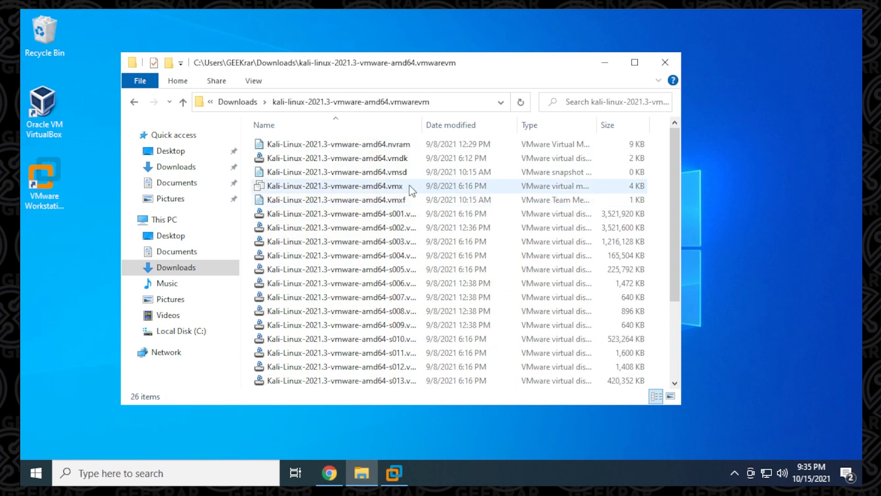
click(135, 101)
click(135, 101)
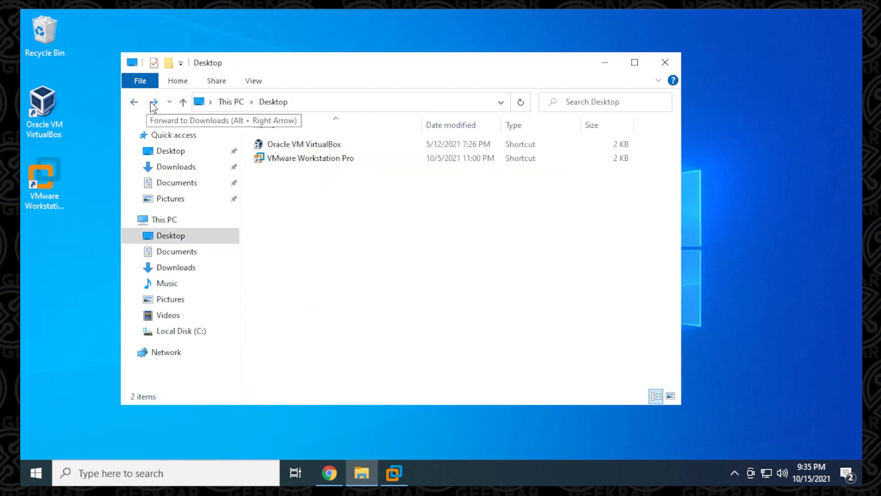
click(151, 103)
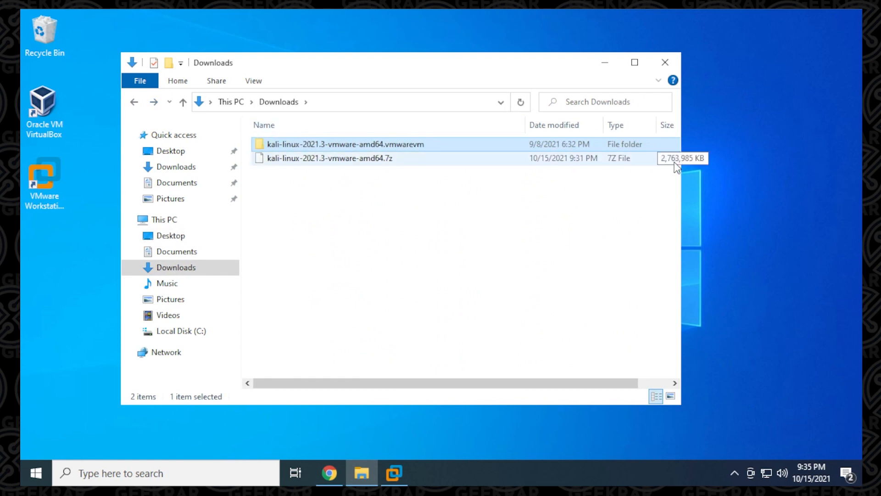
right_click(356, 146)
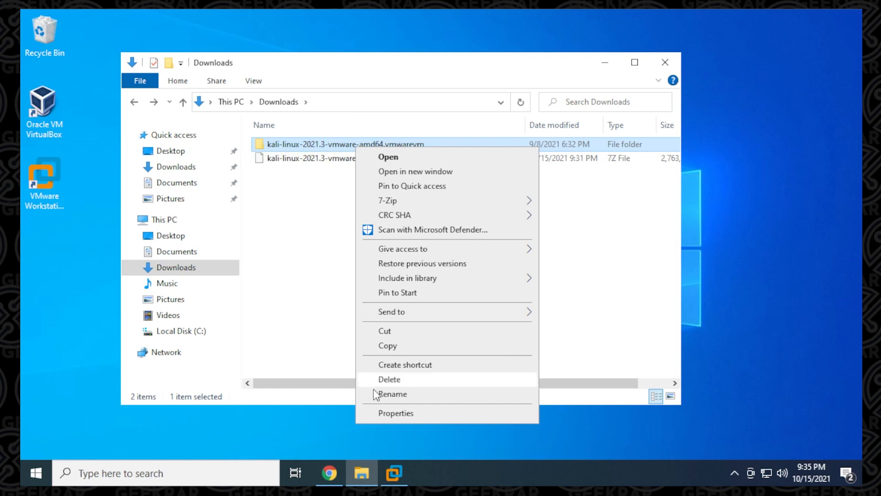
click(382, 413)
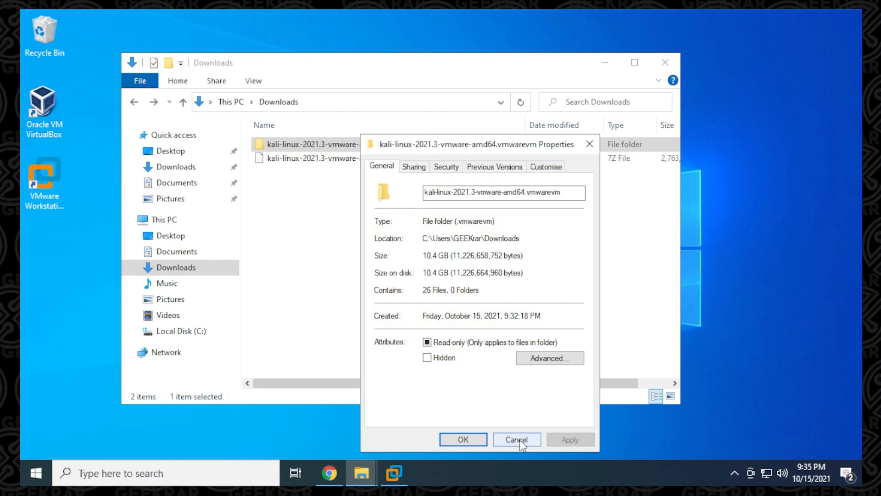
click(460, 433)
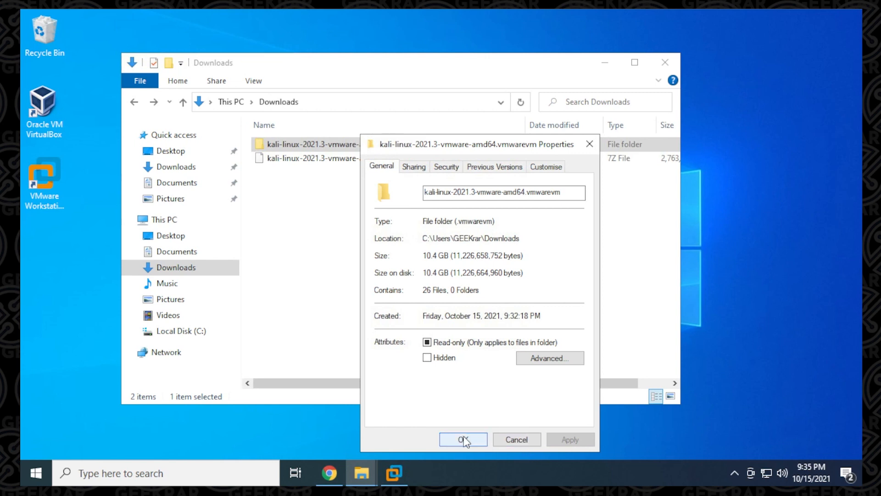
click(608, 57)
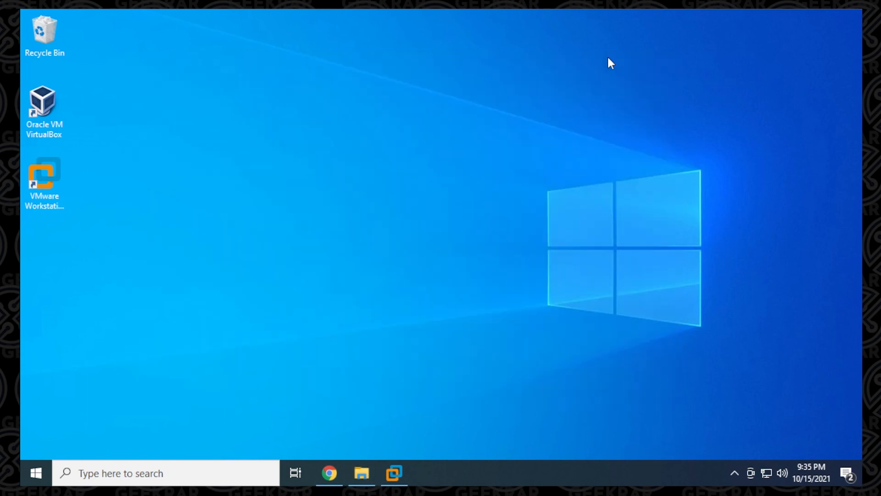
Step: Switch to VMware Workstation and open the virtual machine file Kali-Linux-2021.3-vmware-amd64.vmx from the extracted folder in Downloads
click(394, 475)
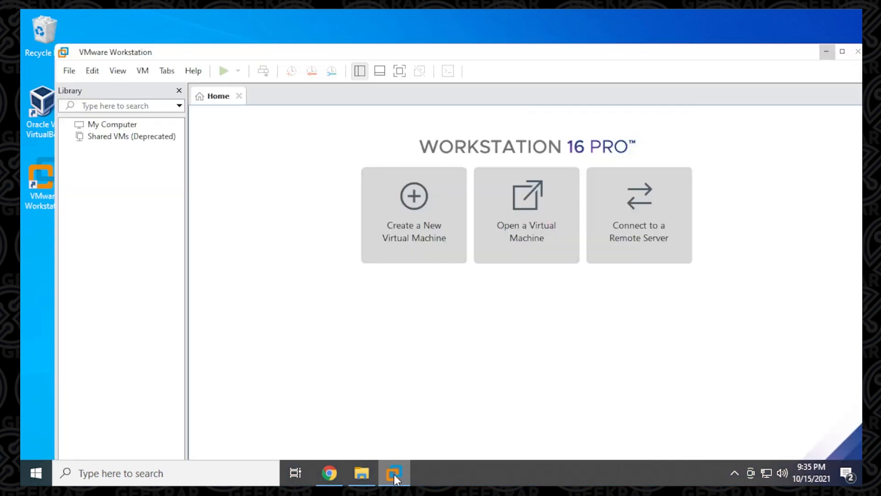
drag(492, 48, 475, 13)
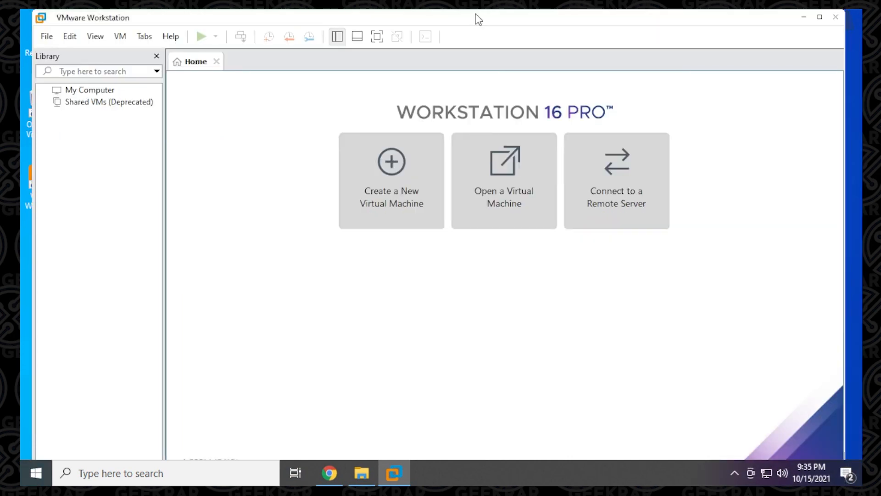
click(511, 215)
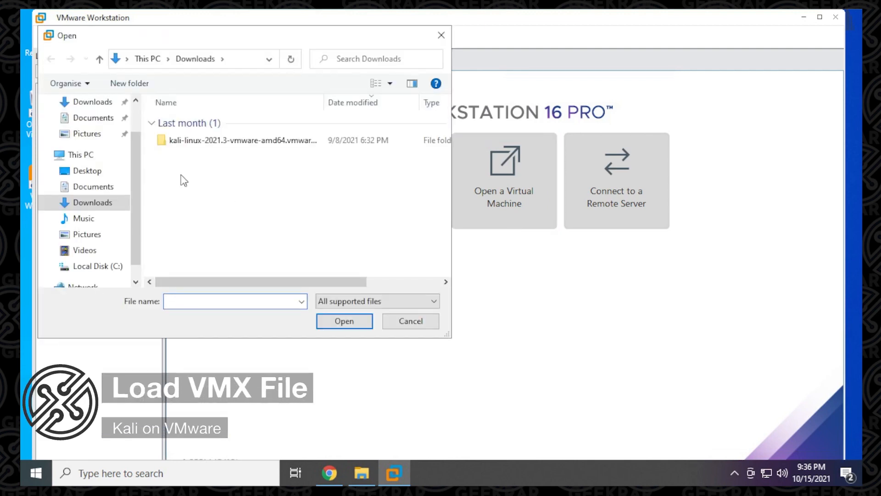
double_click(213, 144)
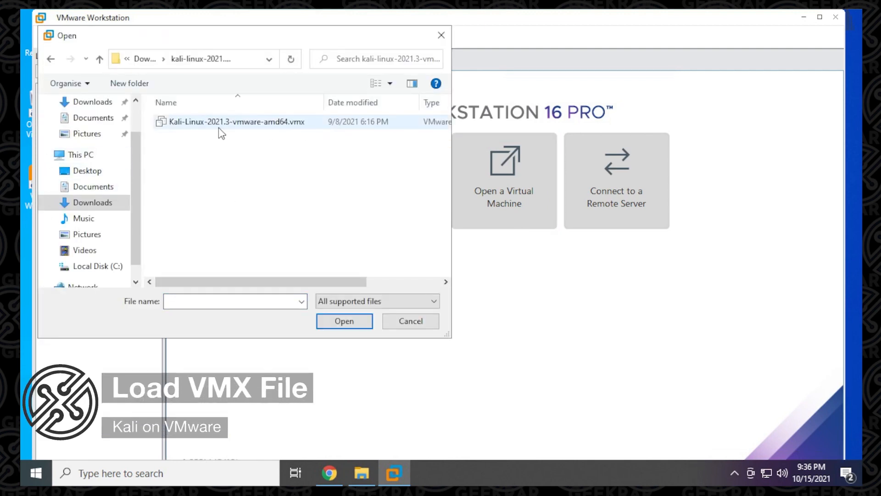
click(232, 124)
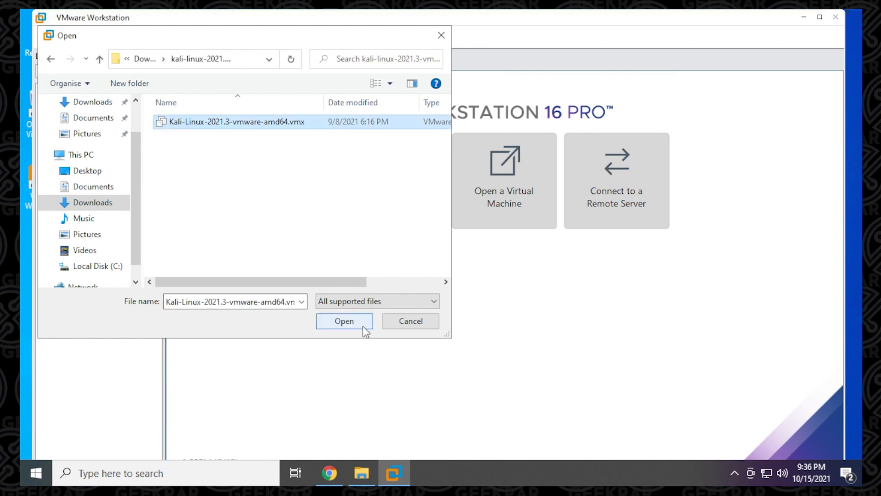
click(344, 320)
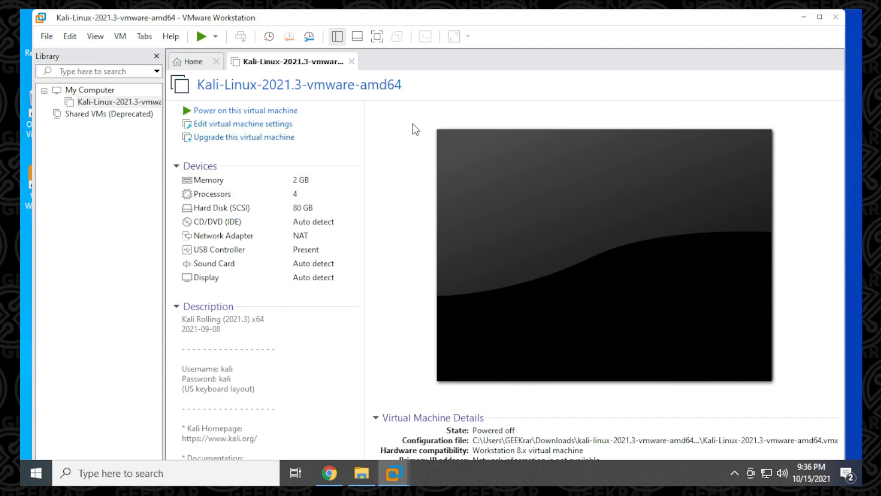
Step: Power on the Kali virtual machine, dismiss the side channel mitigations hint and show the machine in full screen
click(245, 112)
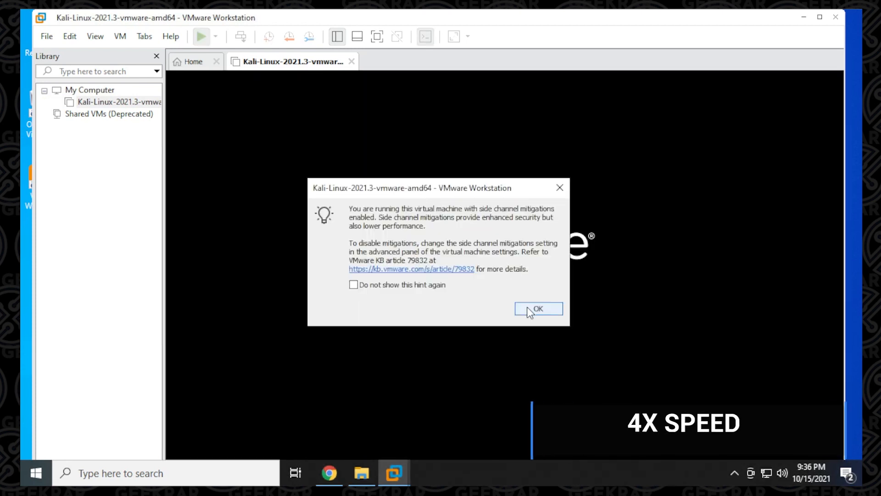
click(538, 308)
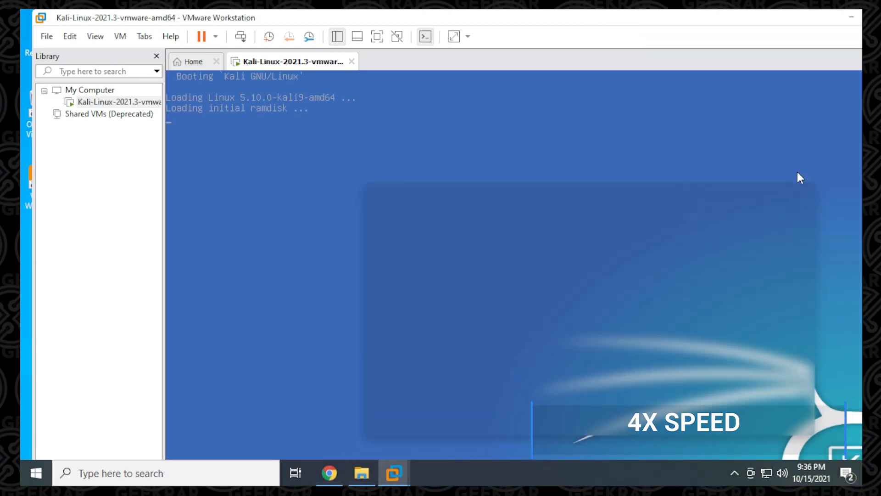
click(376, 36)
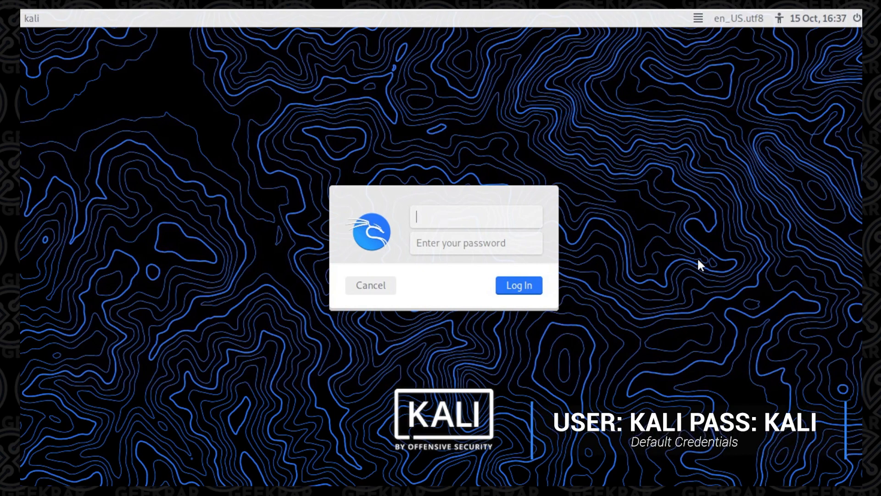
Step: Log in to Kali Linux with the default username and the account password
text(kali)
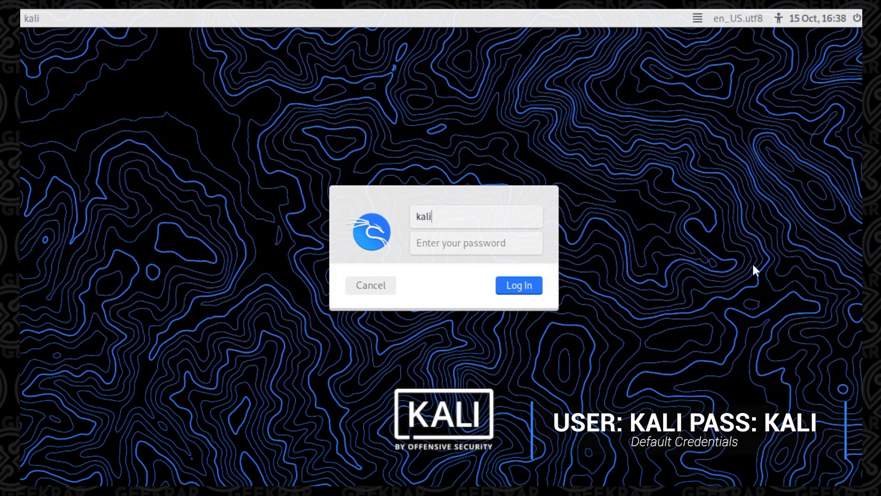
key(Return)
text(kali)
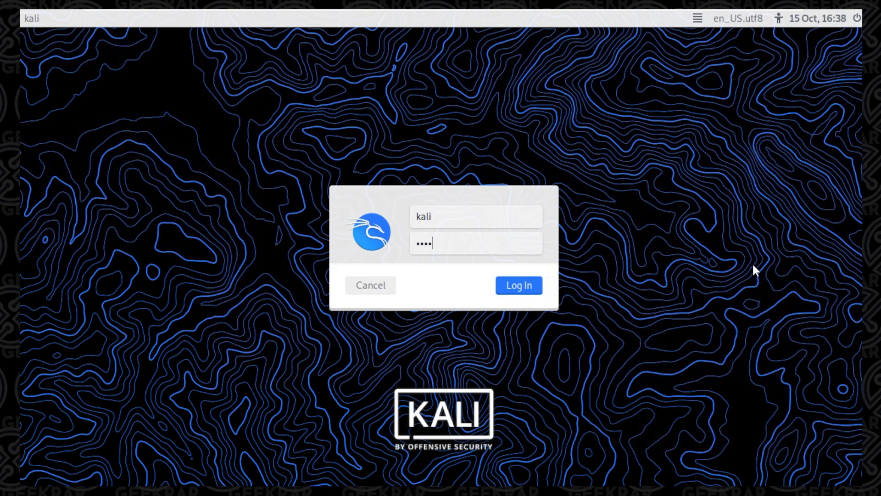
key(Return)
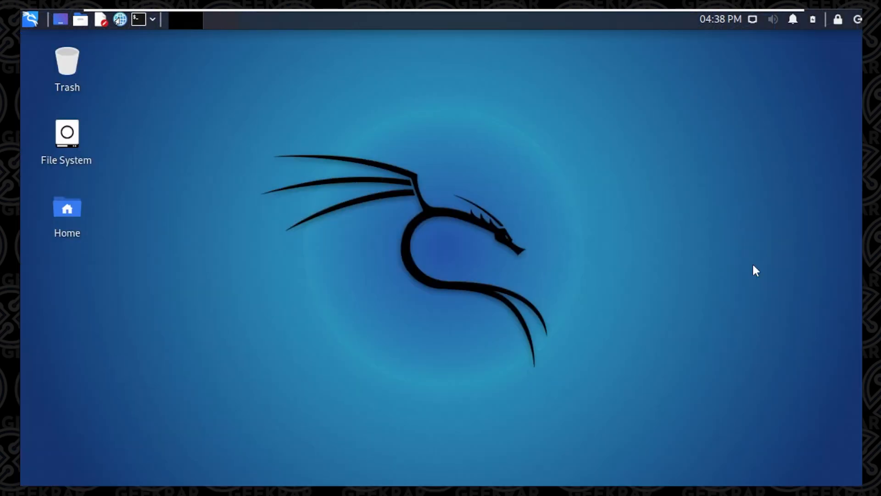
Step: Start a root shell in a new terminal with sudo su, entering the account password
click(142, 23)
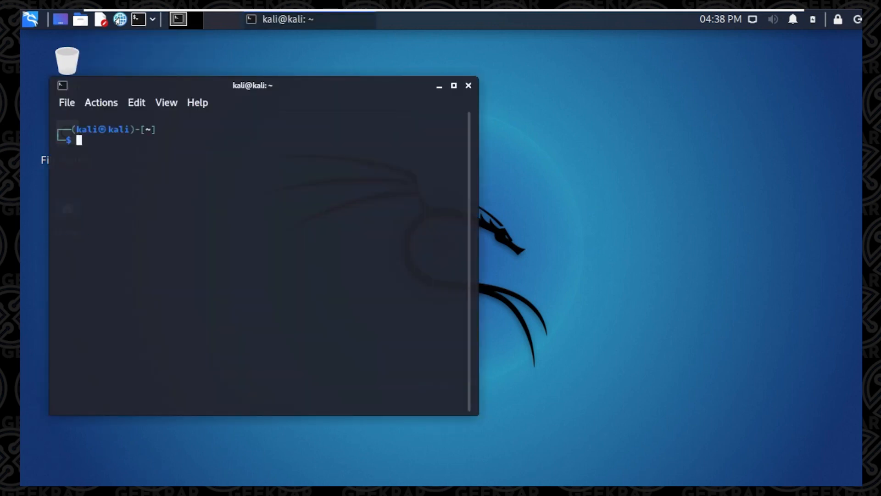
text(sudo su)
key(Return)
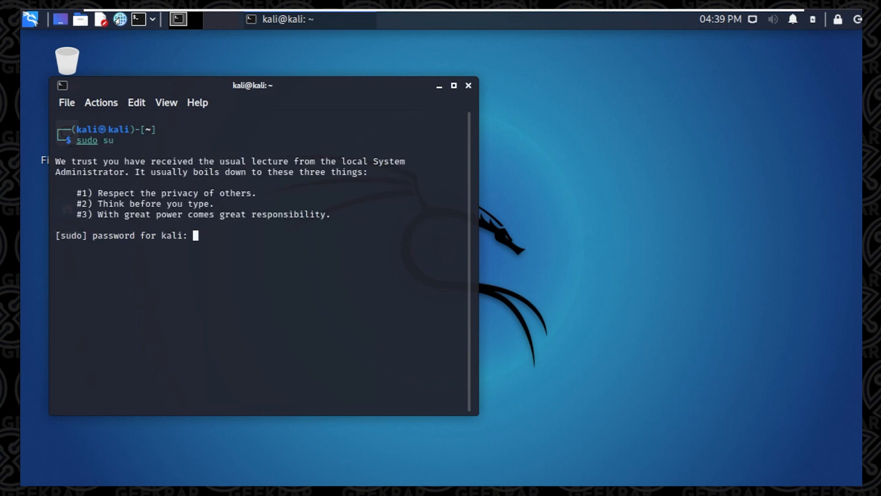
key(Return)
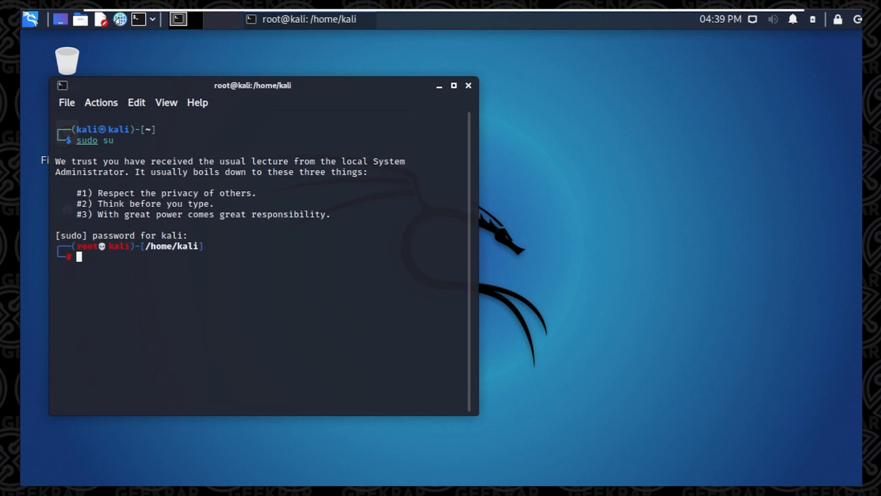
Step: Set a new root password with passwd root, entering and repeating the new password, and close the terminal
text(passwd root)
key(Return)
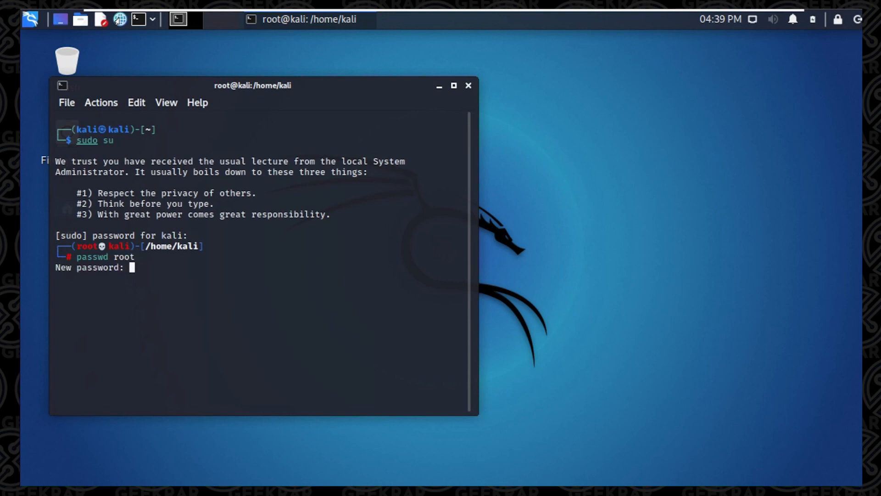
key(Return)
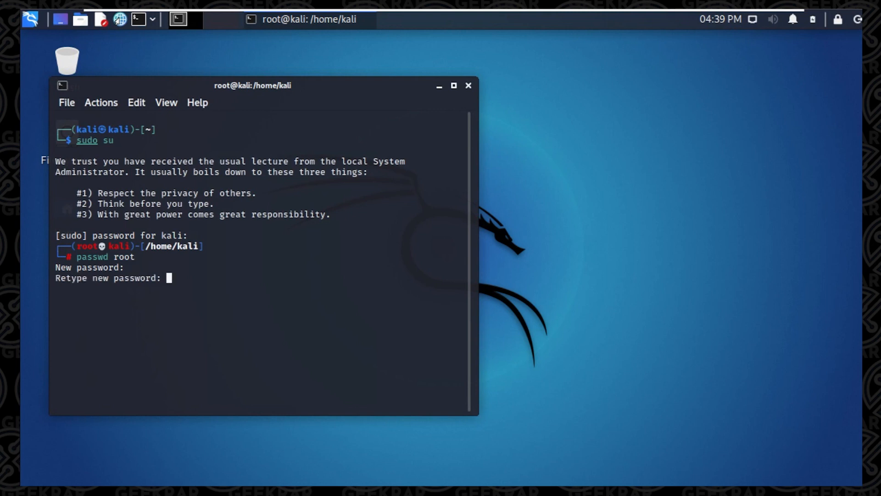
key(Return)
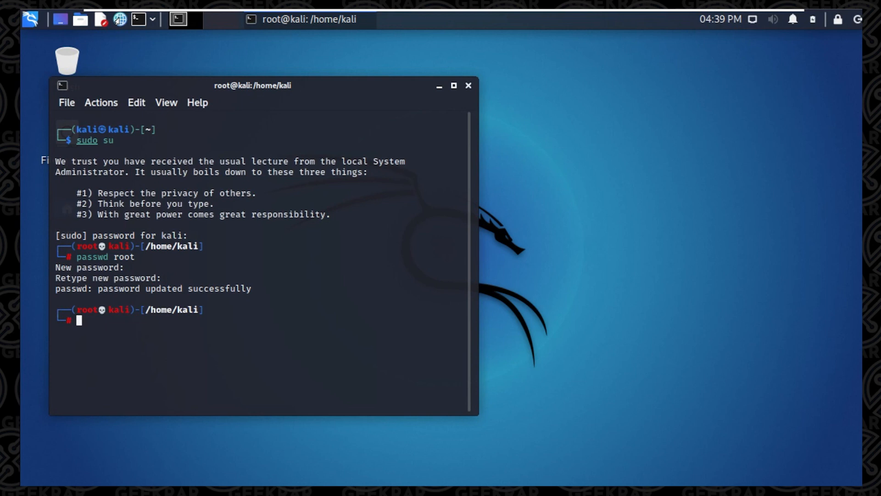
click(469, 85)
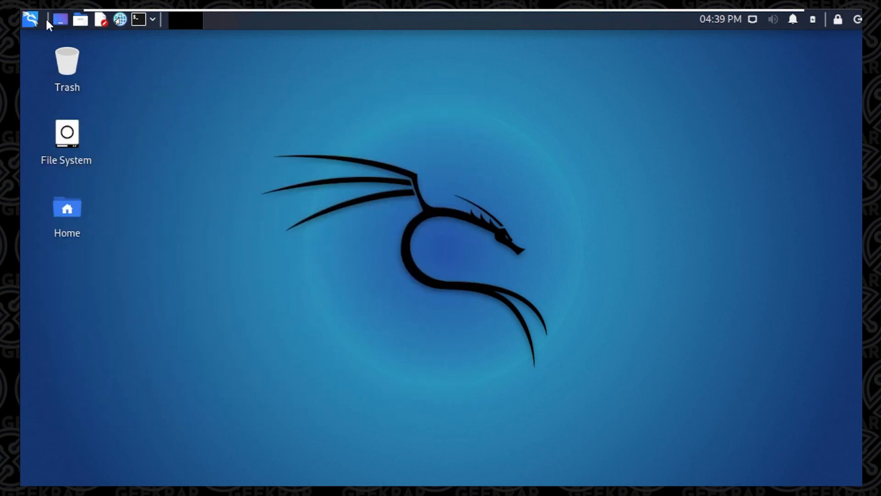
click(31, 19)
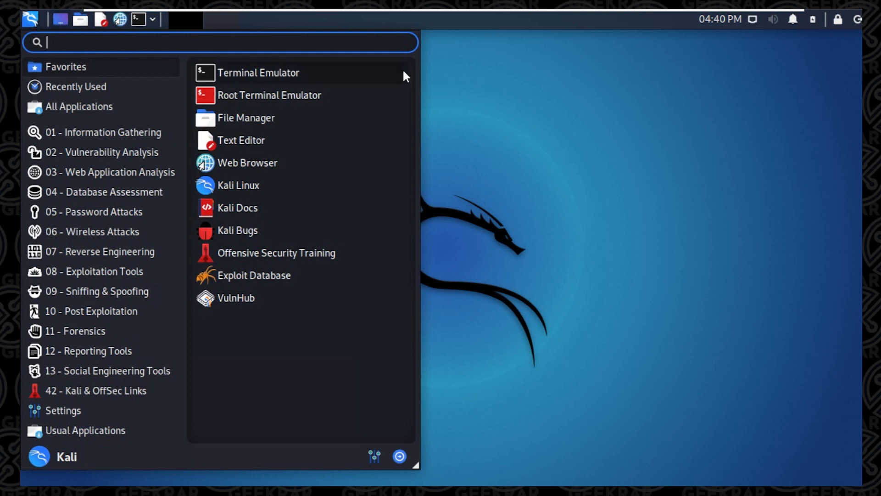
click(667, 131)
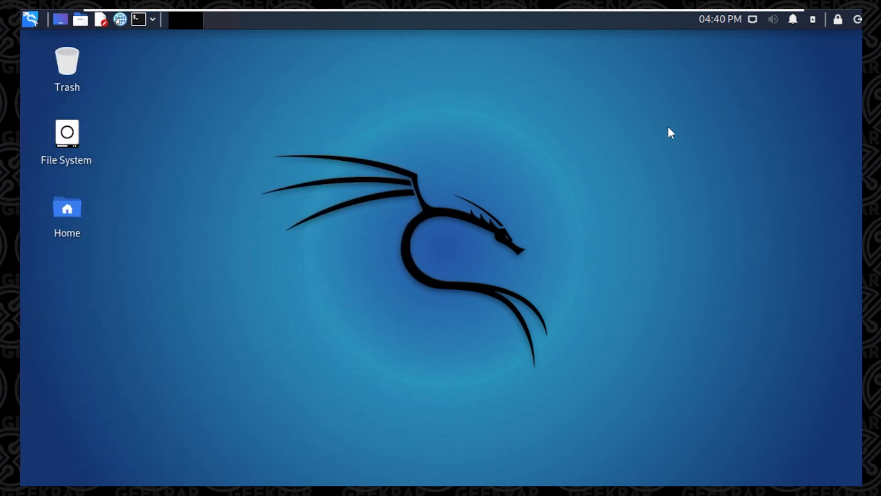